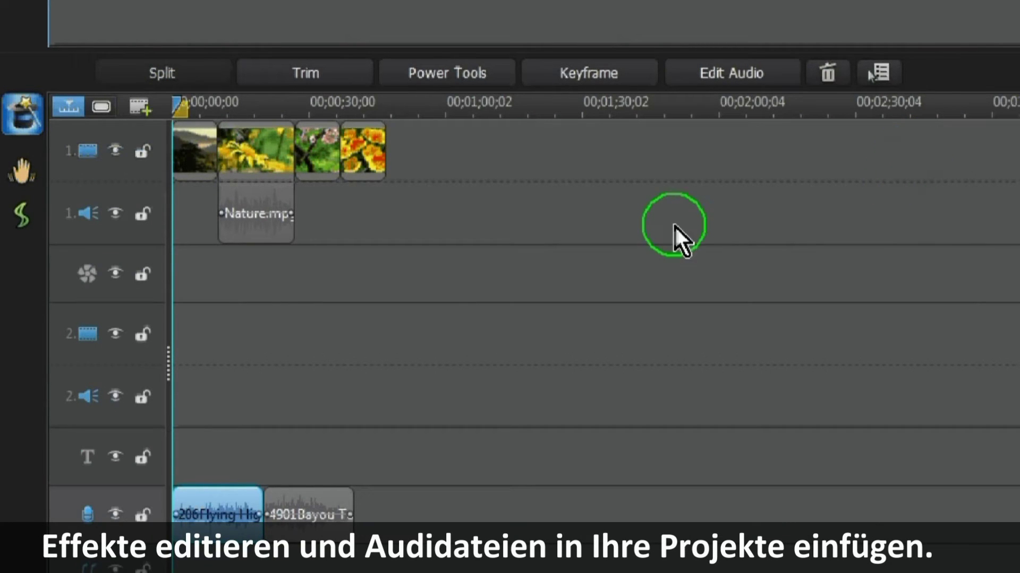
- Open the 206Flying High.mp3 music clip from the timeline for editing in WaveEditor
{"action": "mouse_move", "coordinate": [263, 174]}
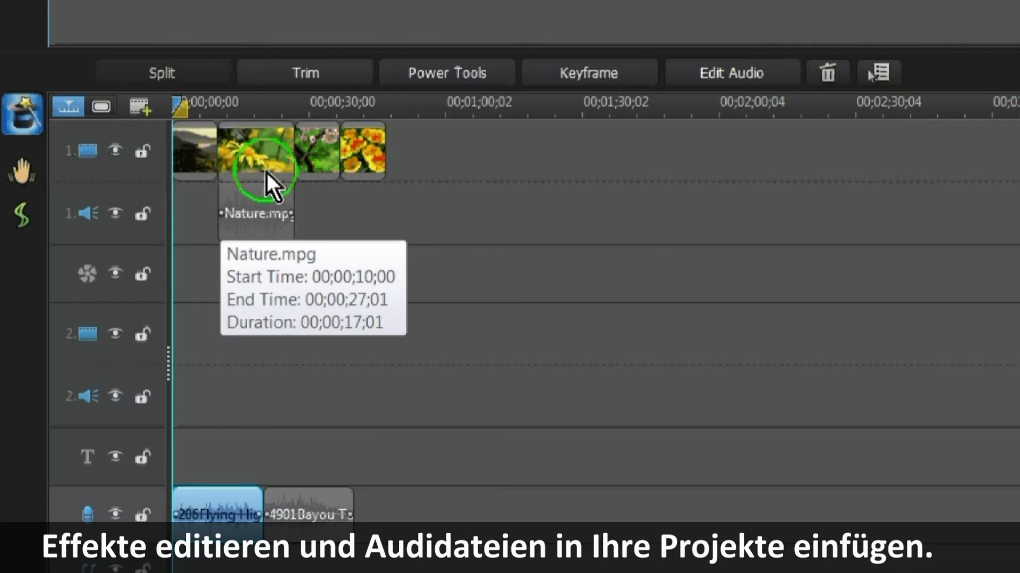
{"action": "mouse_move", "coordinate": [188, 542]}
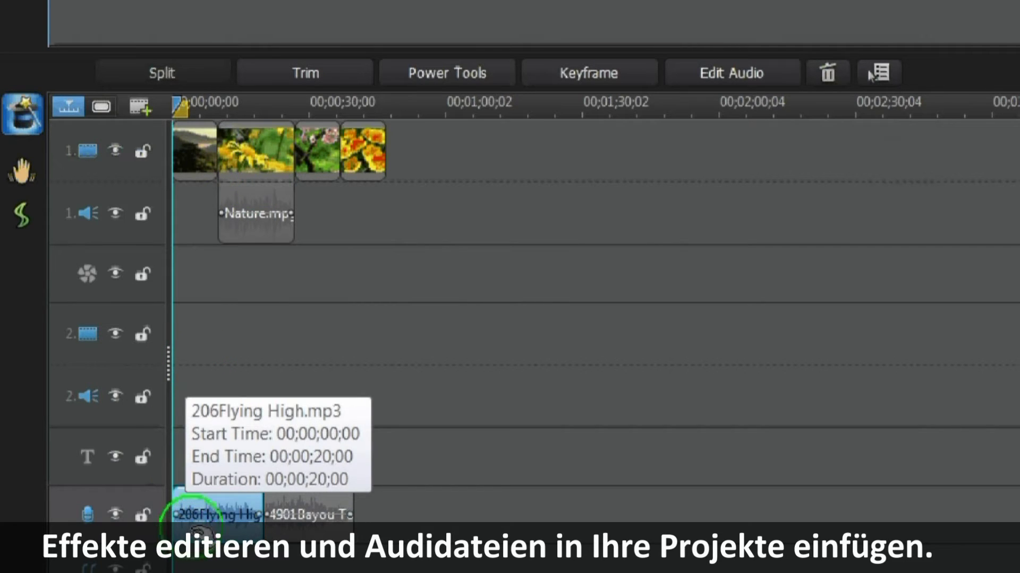
{"action": "mouse_move", "coordinate": [323, 494]}
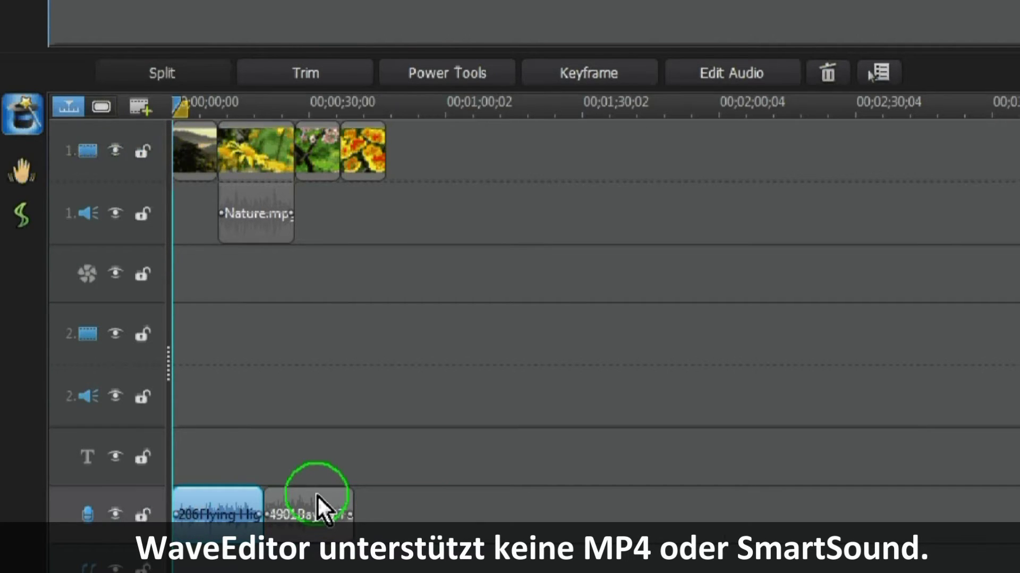
{"action": "scroll", "coordinate": [317, 495], "scroll_direction": "up", "scroll_amount": 3}
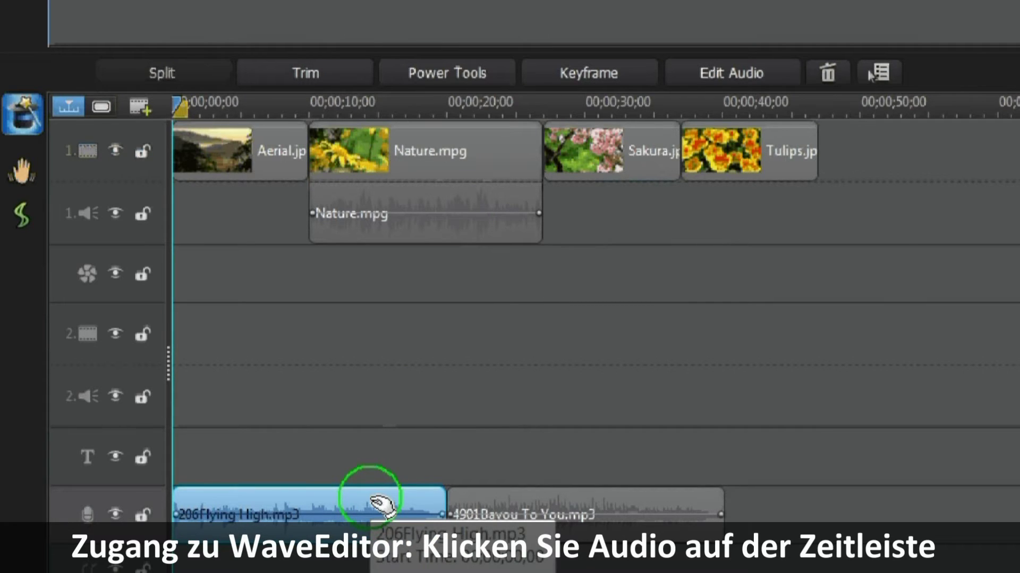
{"action": "left_click", "coordinate": [762, 81]}
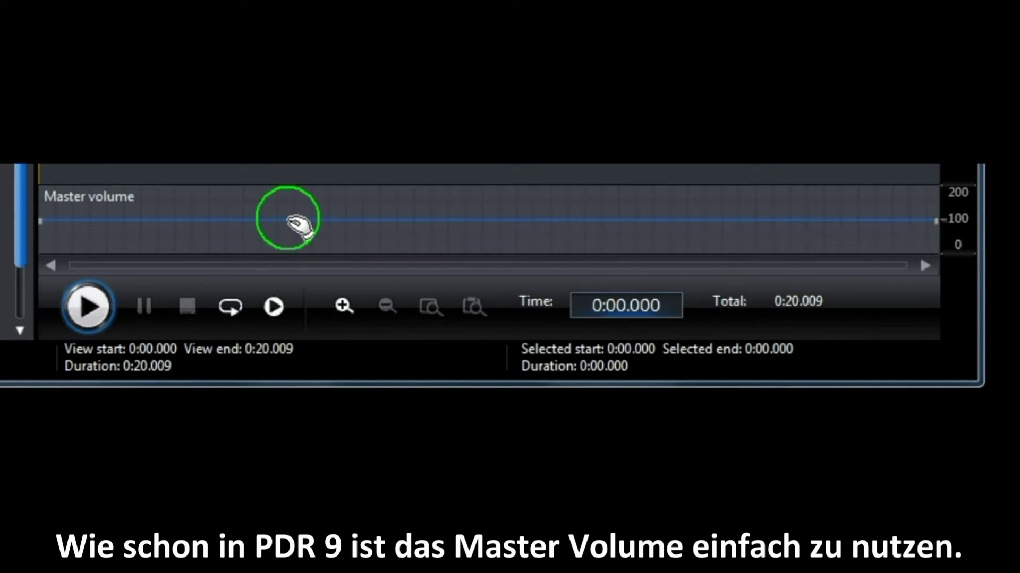
- Add two keyframes to the master volume curve, lowering the first well below 100 and raising the second to nearly 200
{"action": "left_click", "coordinate": [288, 220]}
{"action": "left_click_drag", "start_coordinate": [289, 221], "coordinate": [291, 244]}
{"action": "left_click", "coordinate": [660, 228]}
{"action": "left_click_drag", "start_coordinate": [662, 233], "coordinate": [664, 194]}
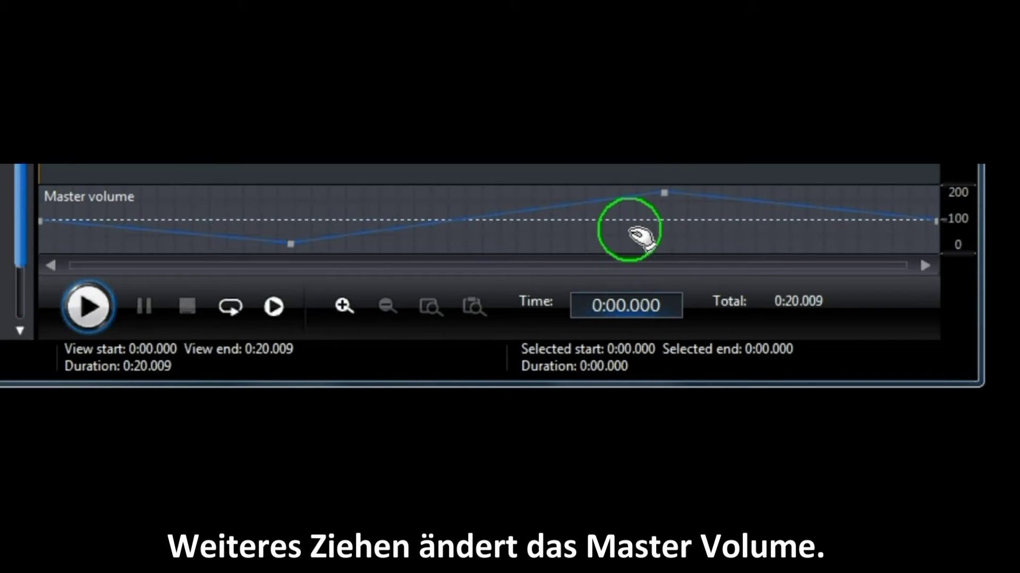
- Remove both keyframes from the master volume curve
{"action": "left_click_drag", "start_coordinate": [661, 226], "coordinate": [662, 138]}
{"action": "left_click_drag", "start_coordinate": [316, 267], "coordinate": [292, 303]}
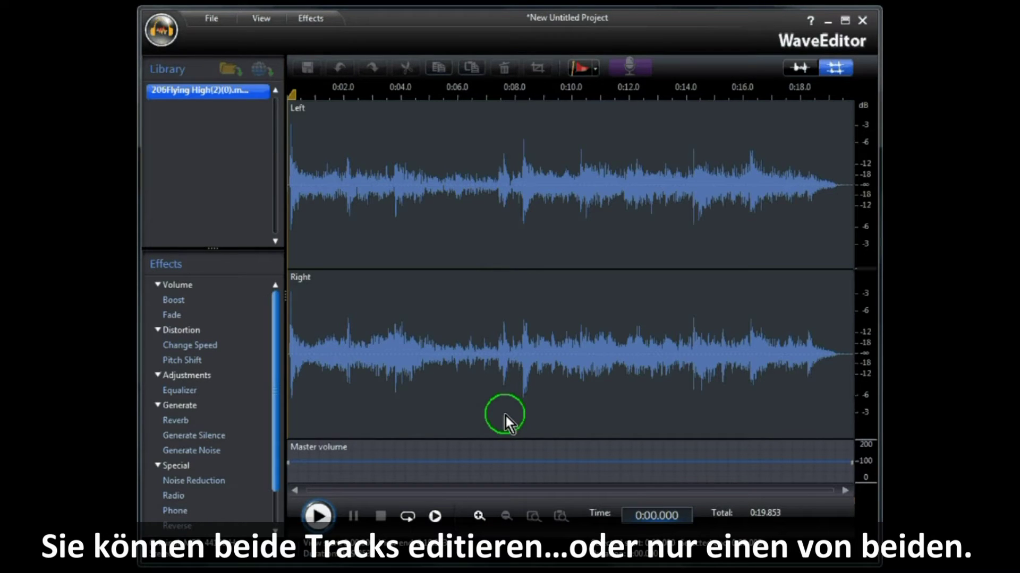
- Try single-channel editing on the right channel, and switch back to editing both channels
{"action": "left_click", "coordinate": [797, 70]}
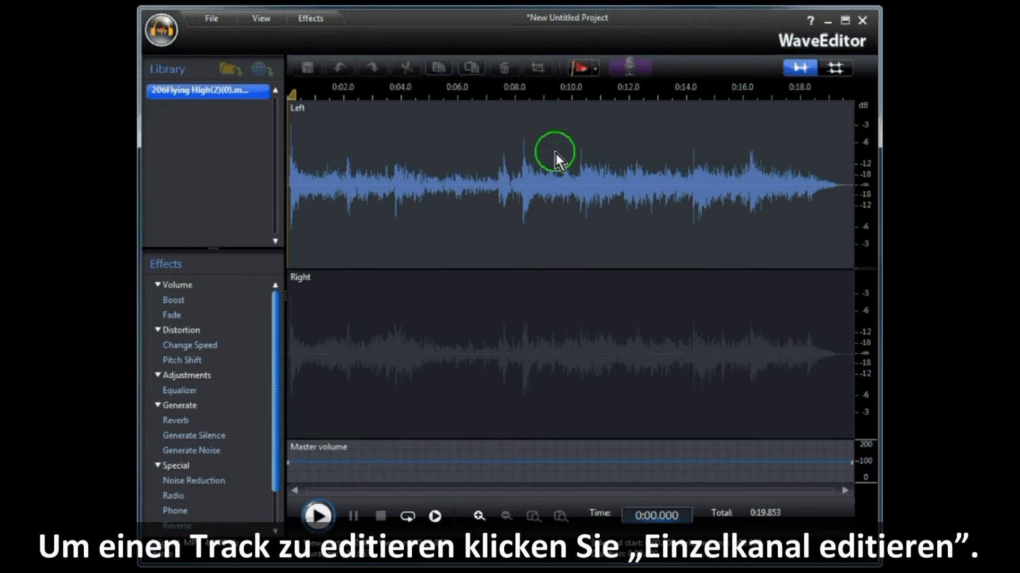
{"action": "left_click", "coordinate": [572, 313]}
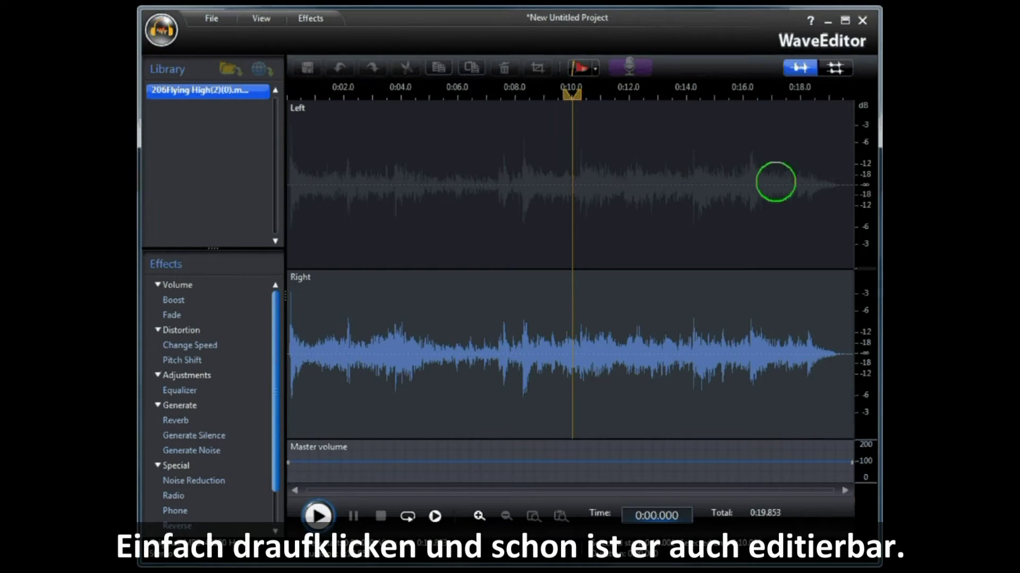
{"action": "left_click", "coordinate": [835, 69]}
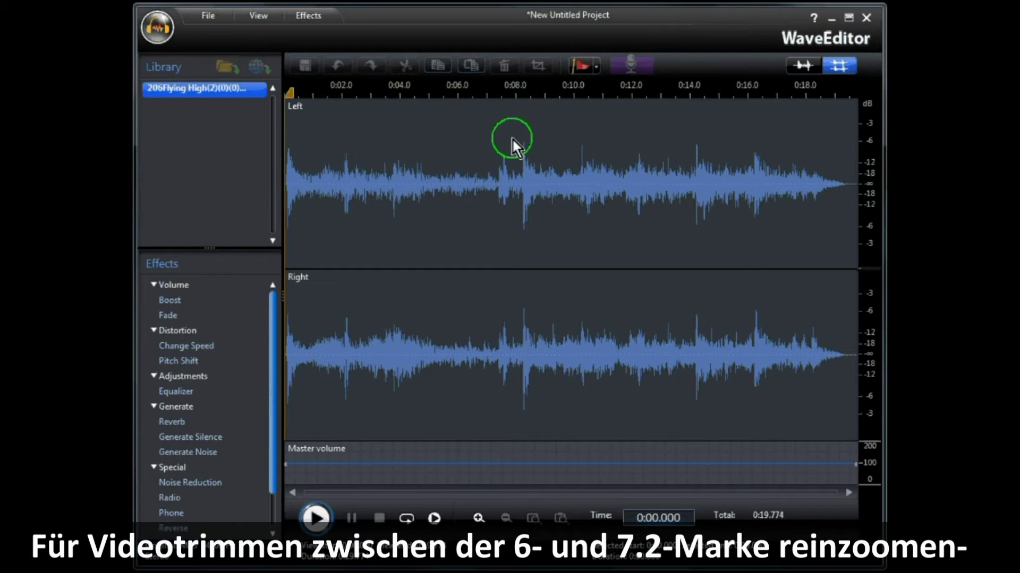
- Select the audio in both channels from about 0:06.0 to 0:07.0
{"action": "left_click", "coordinate": [478, 518]}
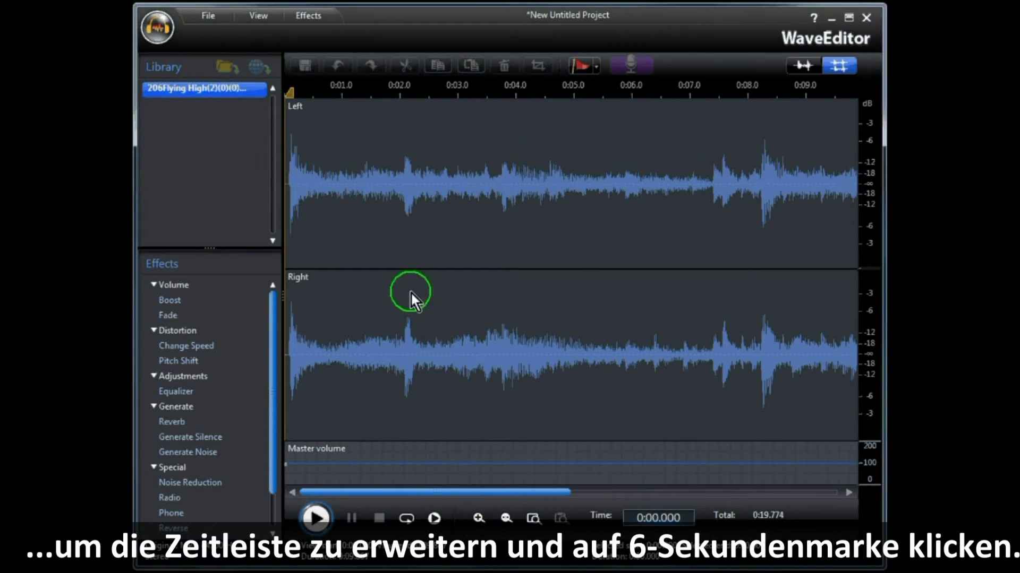
{"action": "left_click", "coordinate": [632, 104]}
{"action": "left_click_drag", "start_coordinate": [625, 110], "coordinate": [689, 91]}
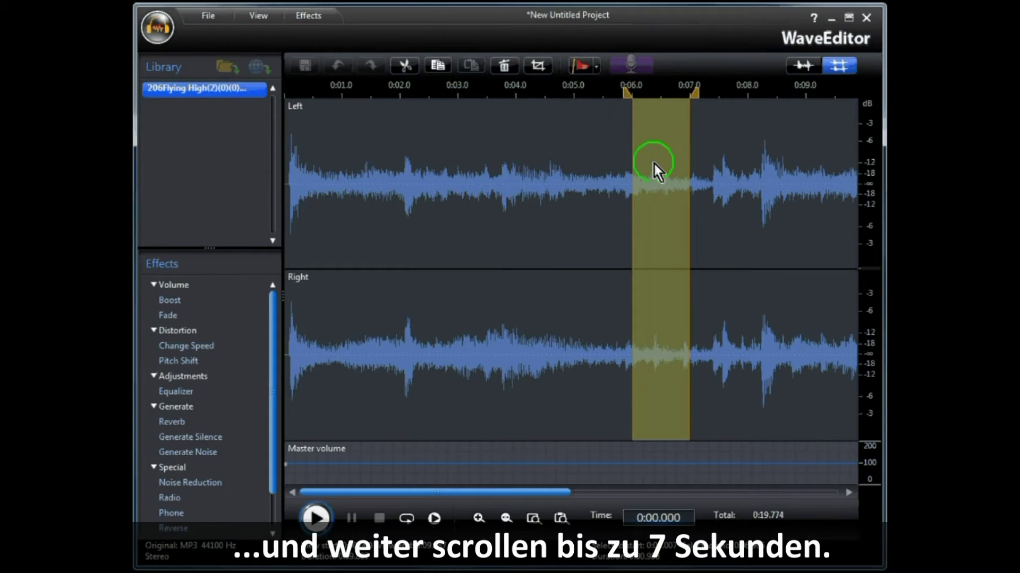
- Adjust the start of the selection precisely to 0:06.000
{"action": "left_click", "coordinate": [479, 517]}
{"action": "left_click", "coordinate": [479, 518]}
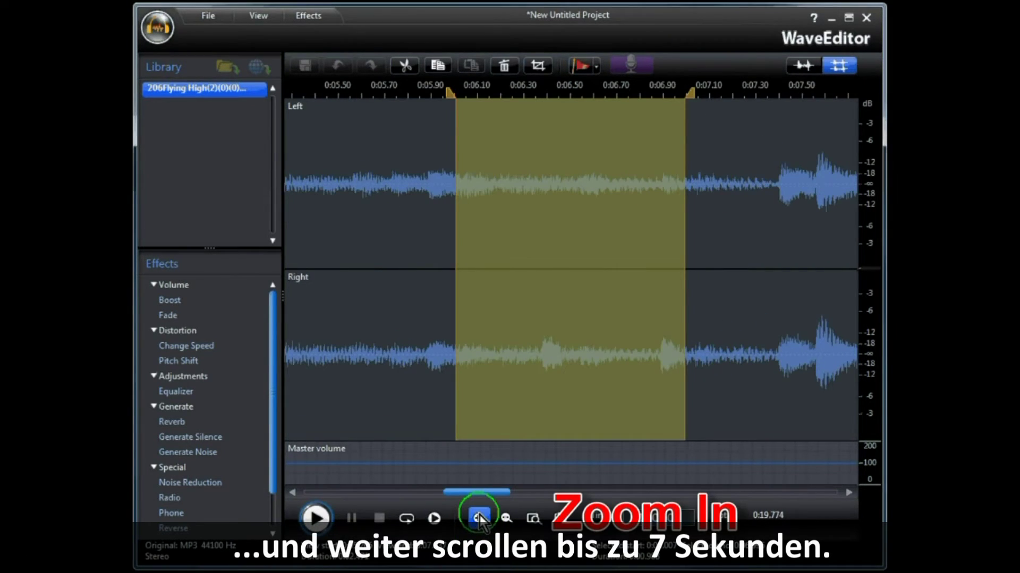
{"action": "left_click", "coordinate": [479, 518]}
{"action": "left_click", "coordinate": [479, 518]}
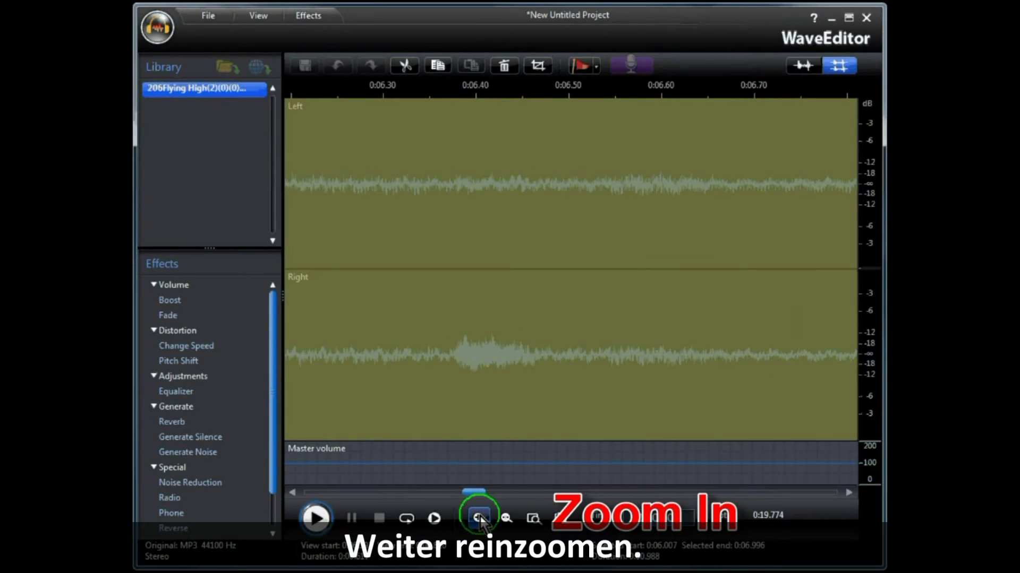
{"action": "left_click_drag", "start_coordinate": [476, 491], "coordinate": [473, 488]}
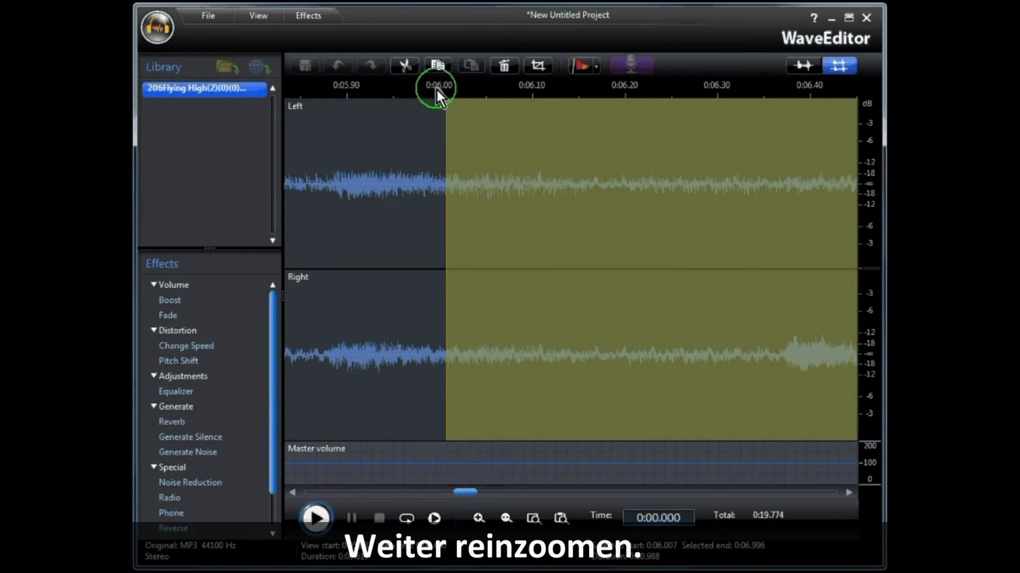
{"action": "left_click_drag", "start_coordinate": [439, 88], "coordinate": [440, 91]}
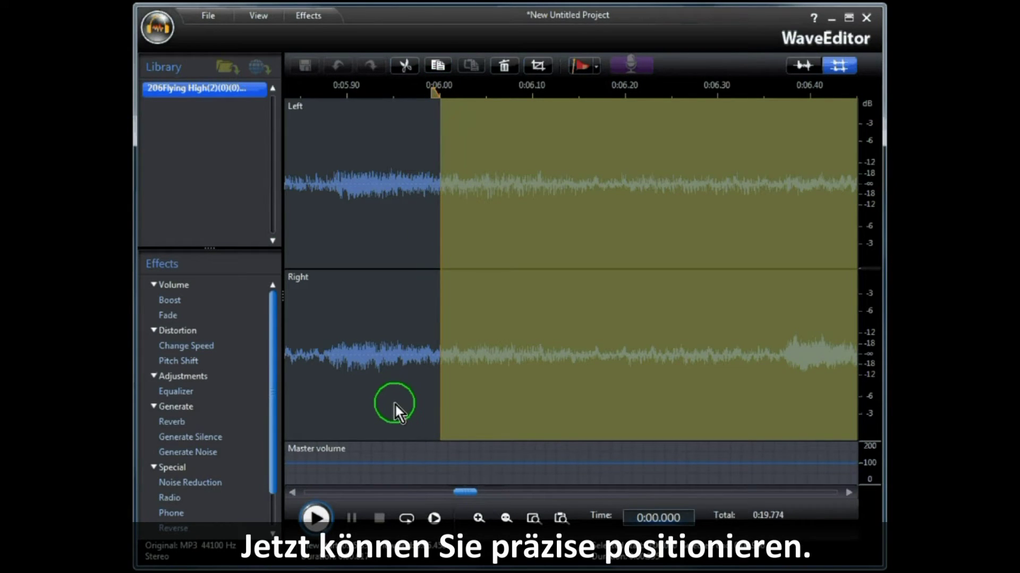
- Adjust the end of the selection precisely to 0:07.000 and cut the selected second of audio
{"action": "left_click_drag", "start_coordinate": [454, 496], "coordinate": [486, 494]}
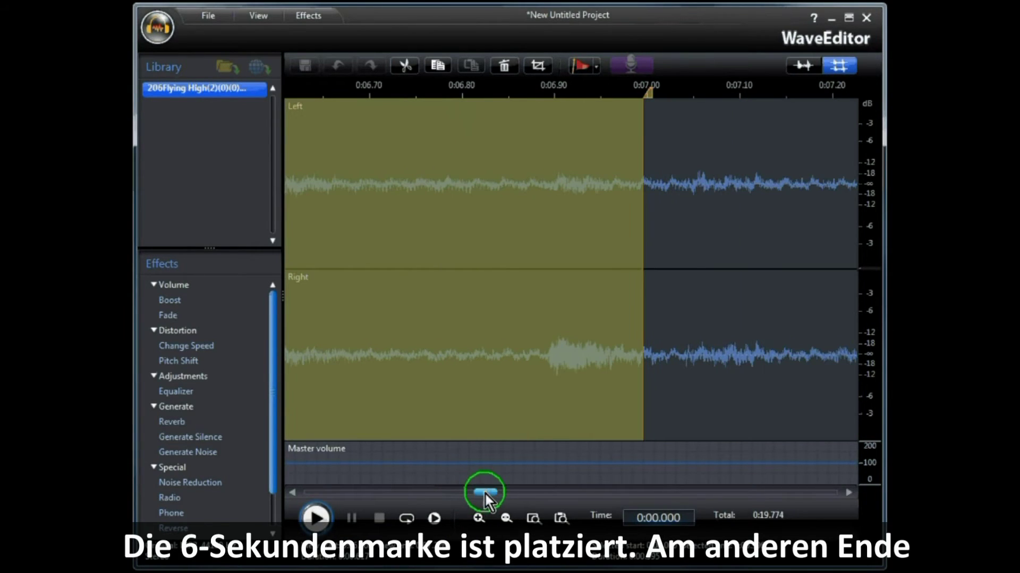
{"action": "left_click_drag", "start_coordinate": [652, 93], "coordinate": [647, 94]}
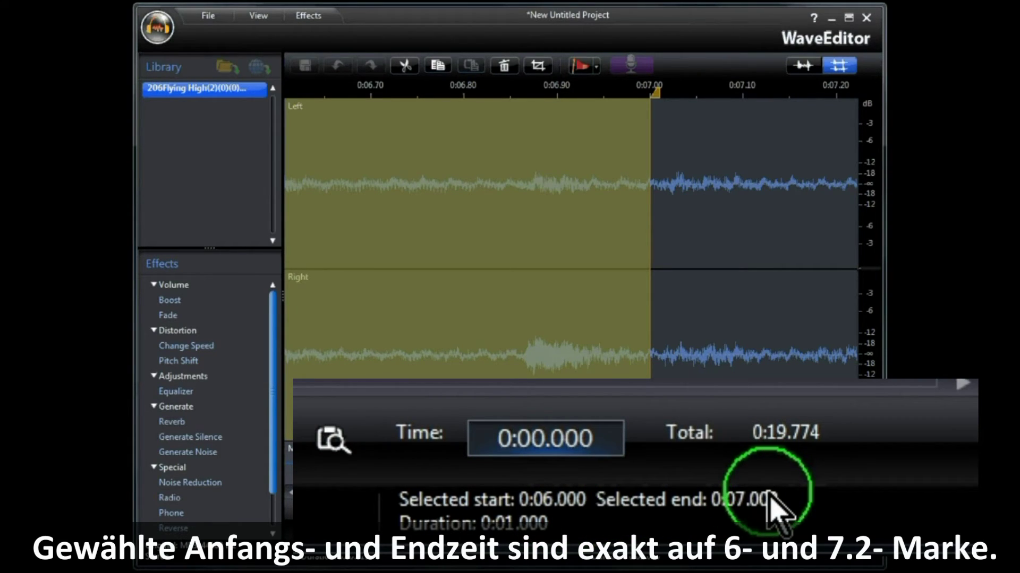
{"action": "left_click", "coordinate": [404, 67]}
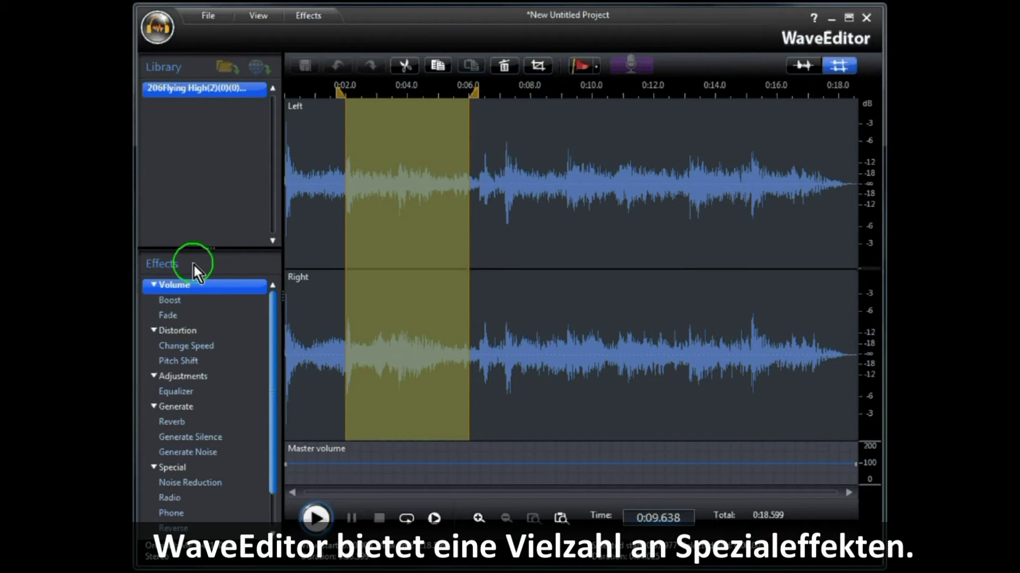
- View the Boost effect's settings and try the fade-in and fade-out presets of the Fade effect, without applying either effect
{"action": "double_click", "coordinate": [175, 301]}
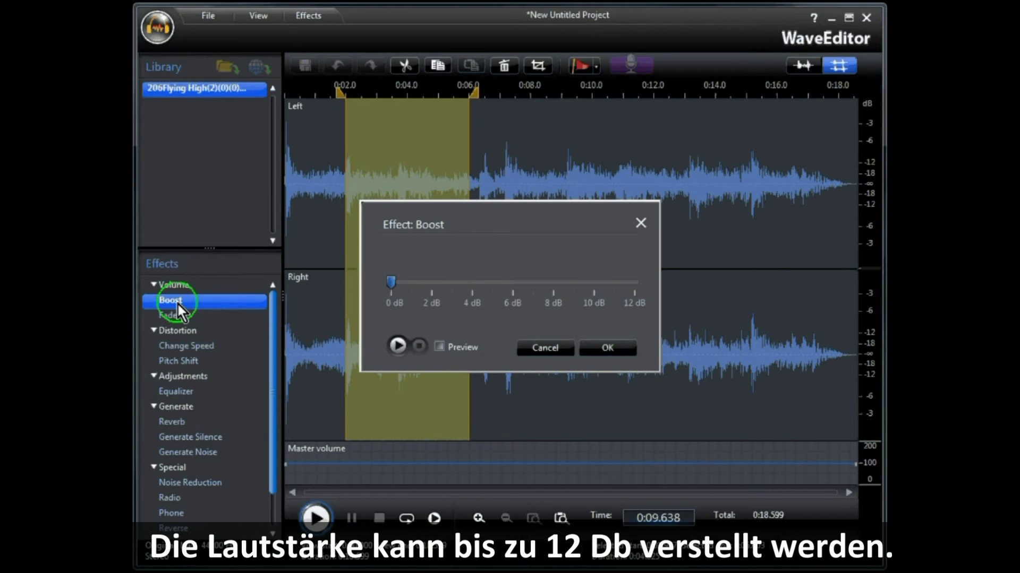
{"action": "left_click", "coordinate": [547, 348]}
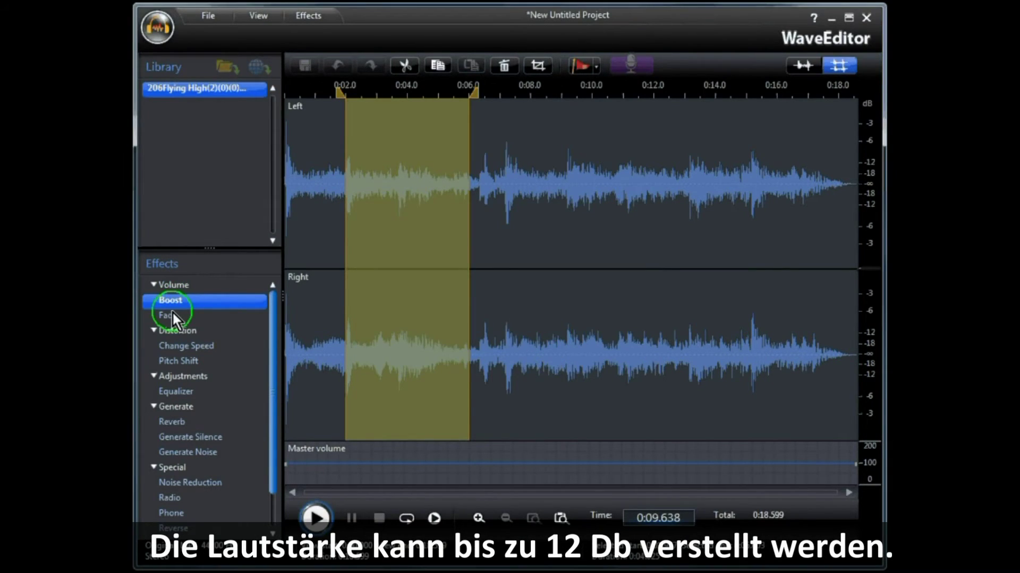
{"action": "double_click", "coordinate": [172, 313]}
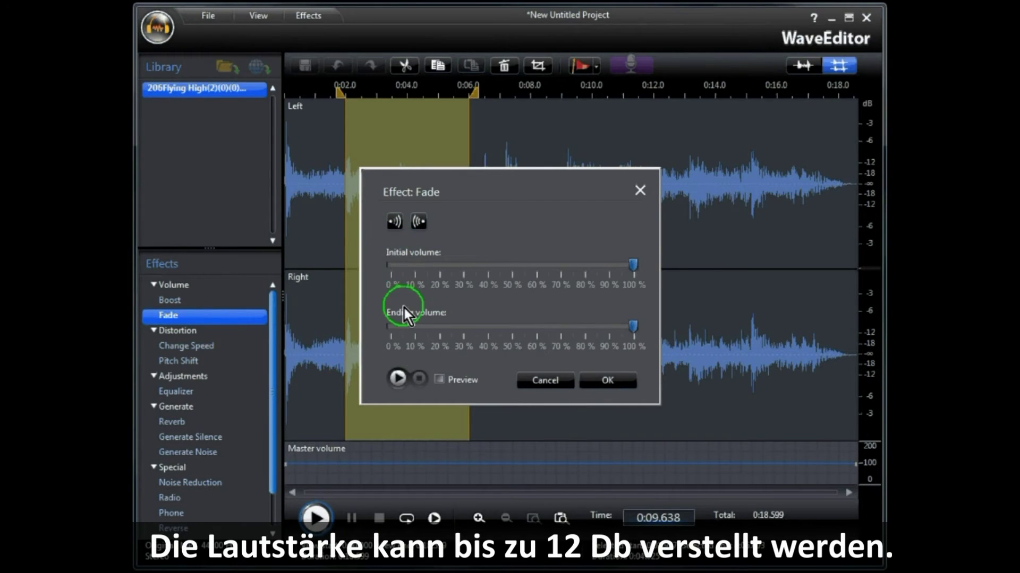
{"action": "left_click", "coordinate": [390, 227]}
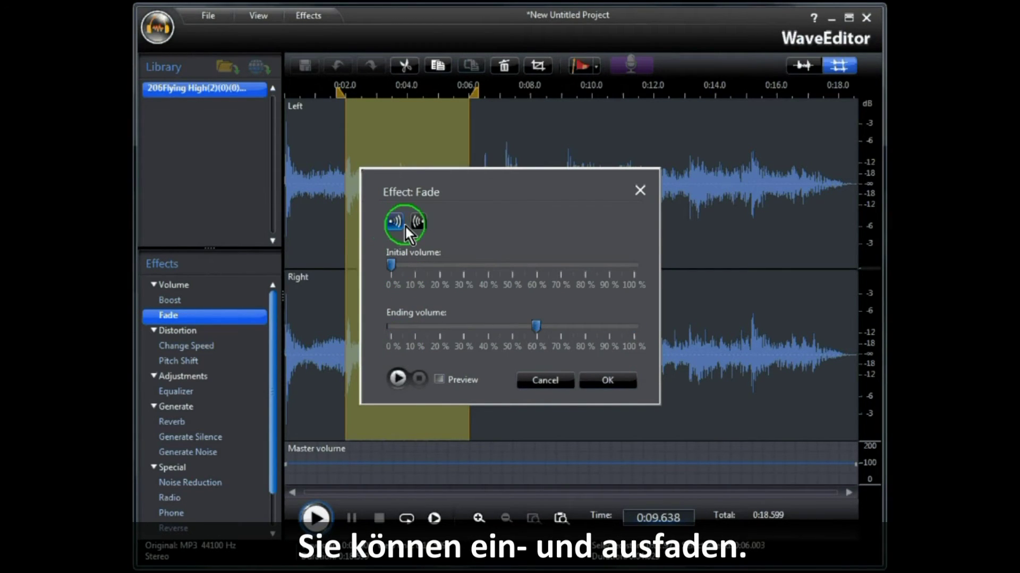
{"action": "left_click", "coordinate": [422, 222]}
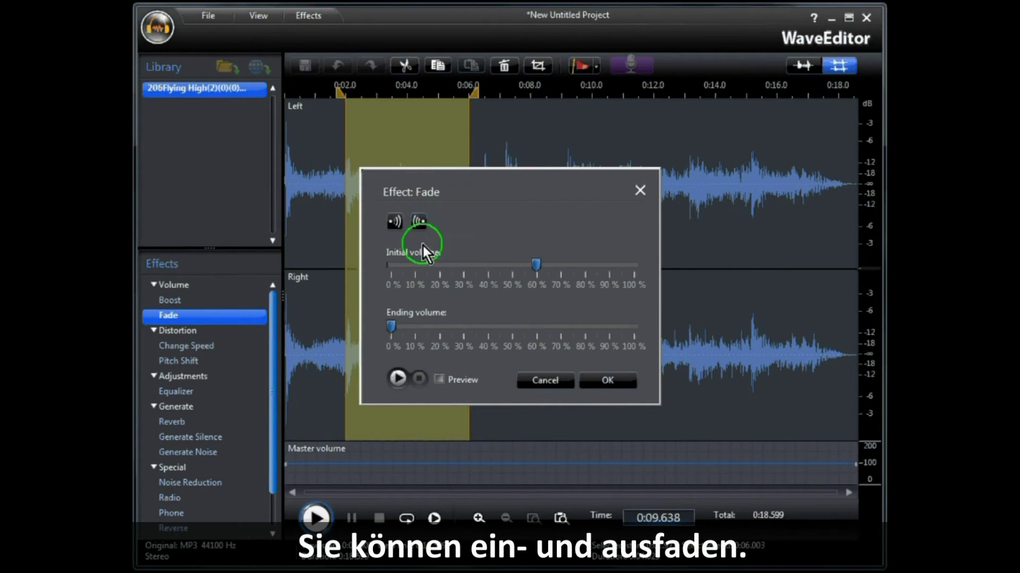
{"action": "left_click", "coordinate": [559, 379]}
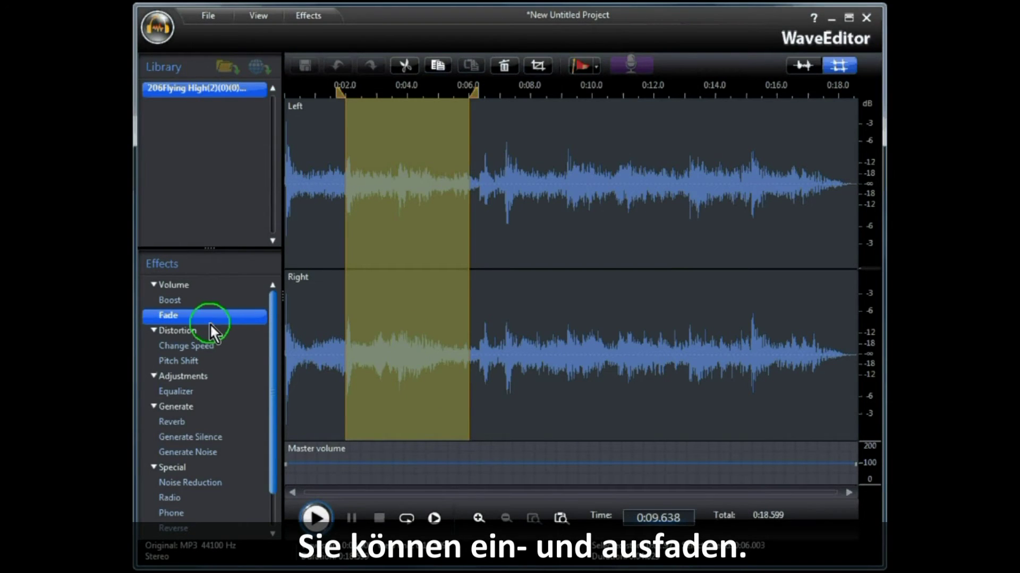
- Examine the settings of the Change Speed and Pitch Shift effects without applying them to the selection
{"action": "double_click", "coordinate": [183, 346]}
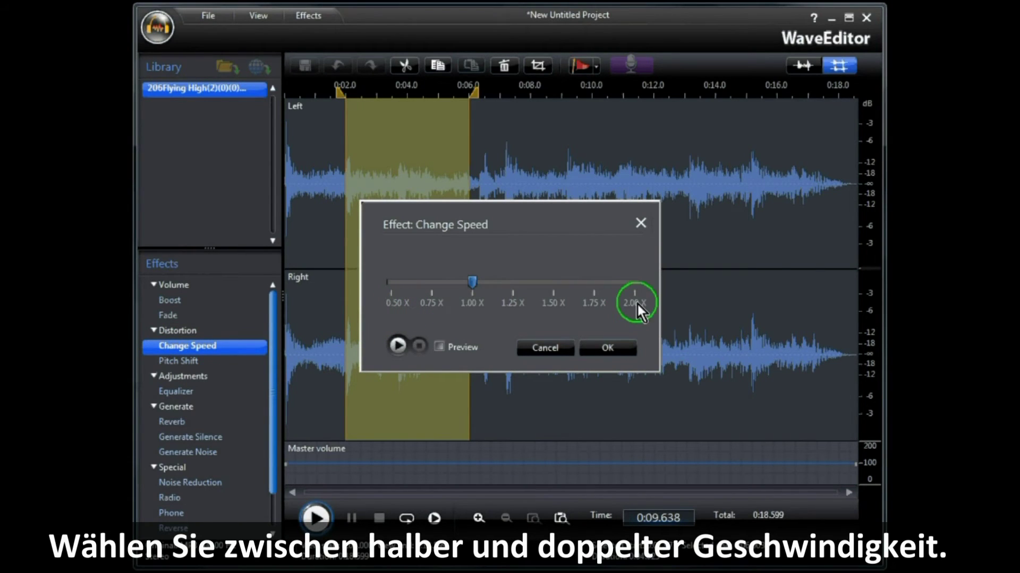
{"action": "left_click", "coordinate": [541, 346]}
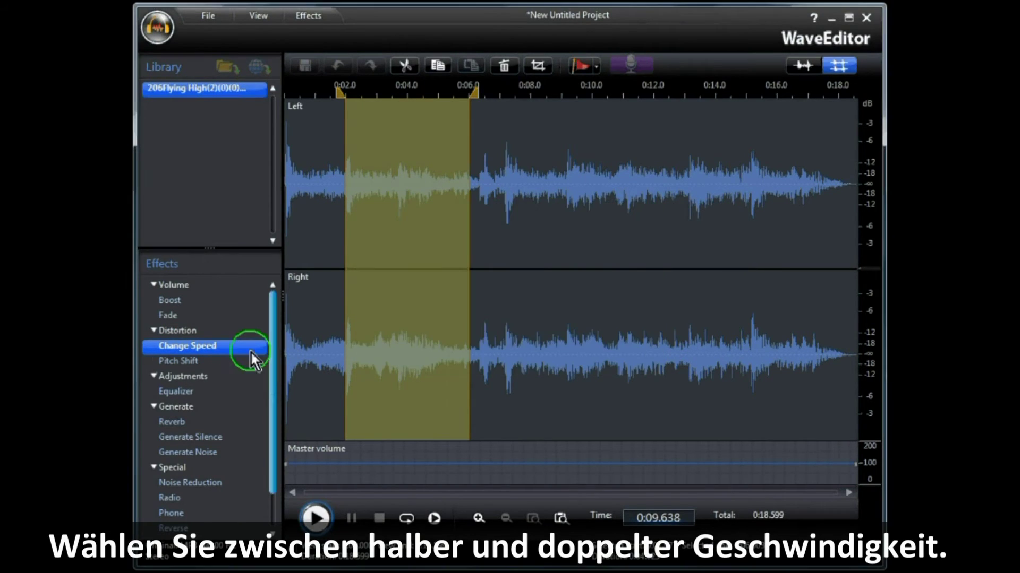
{"action": "double_click", "coordinate": [174, 361]}
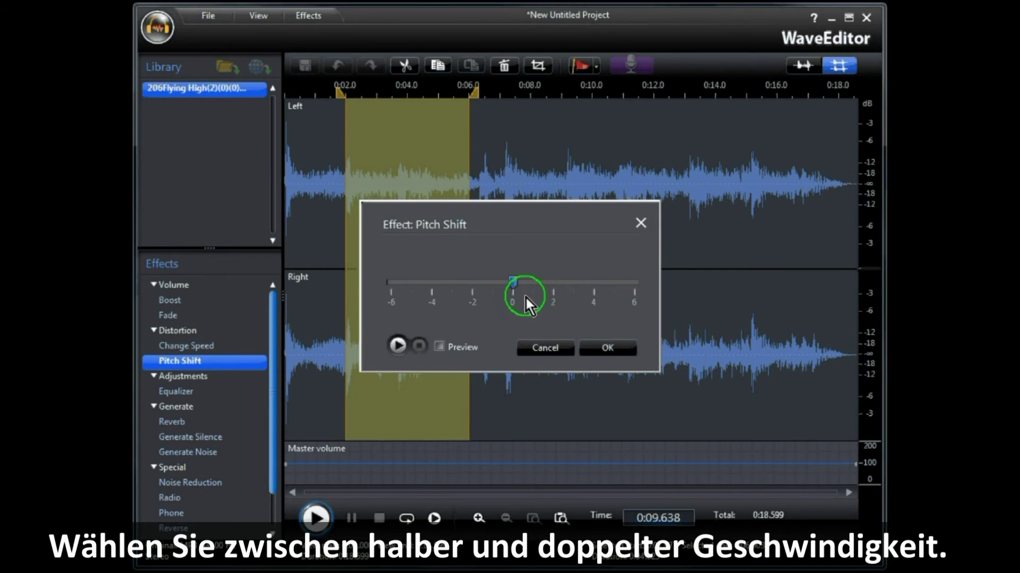
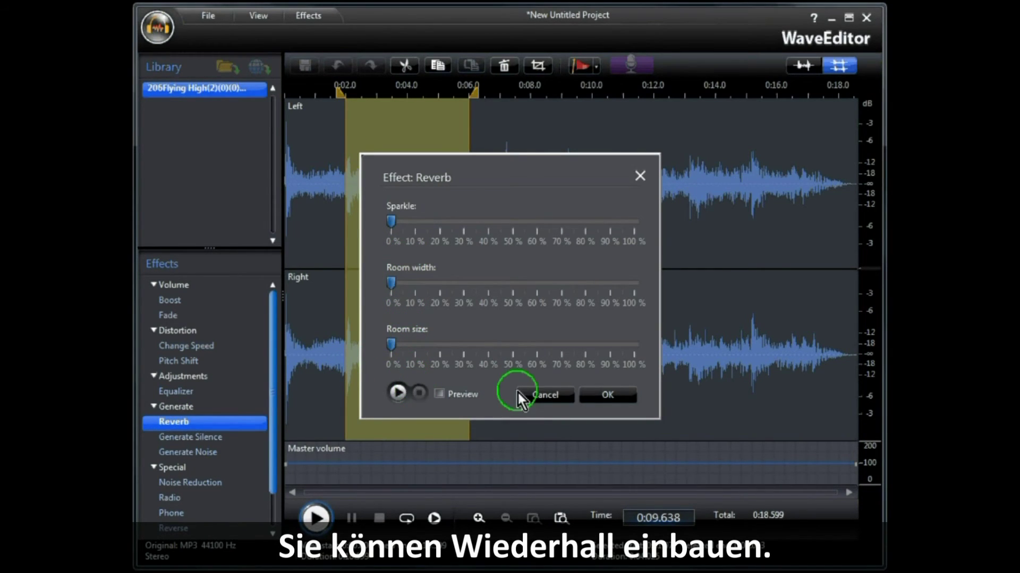
- Close the Reverb settings and examine the Generate Silence settings, without applying either effect
{"action": "left_click", "coordinate": [535, 397]}
{"action": "double_click", "coordinate": [194, 438]}
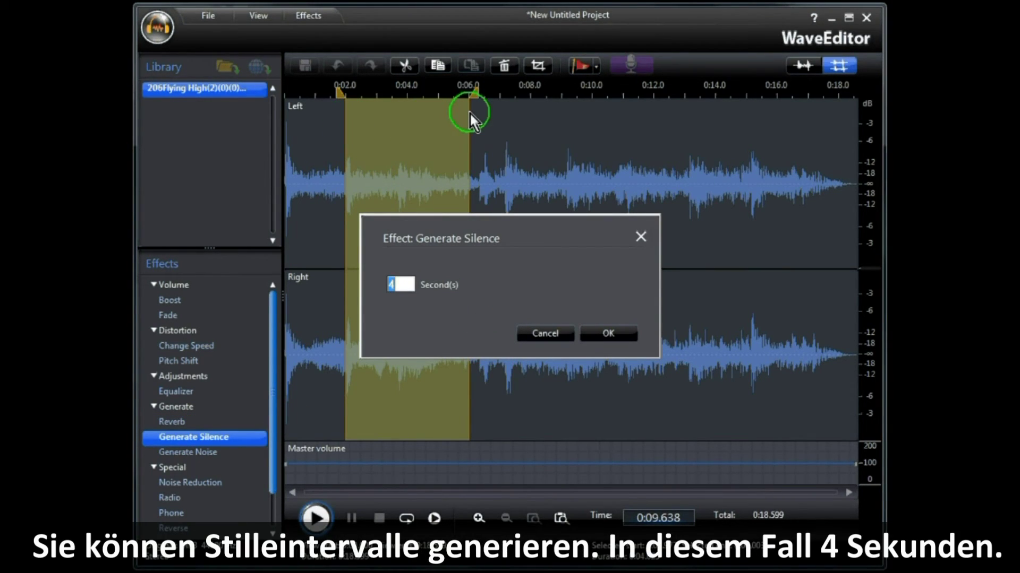
{"action": "left_click", "coordinate": [539, 334]}
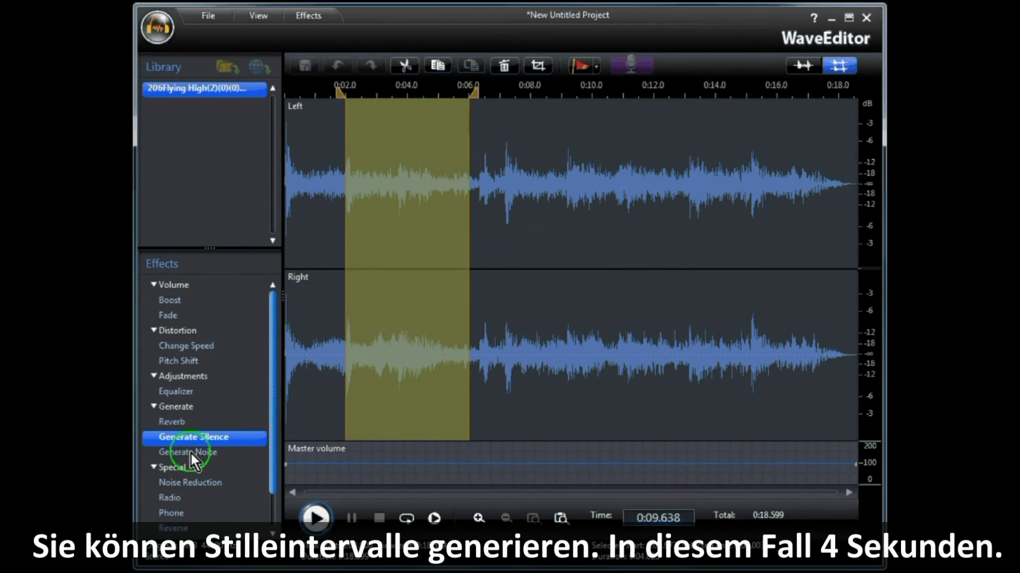
- Examine the available noise types of the Generate Noise effect and close it without generating noise
{"action": "double_click", "coordinate": [206, 451]}
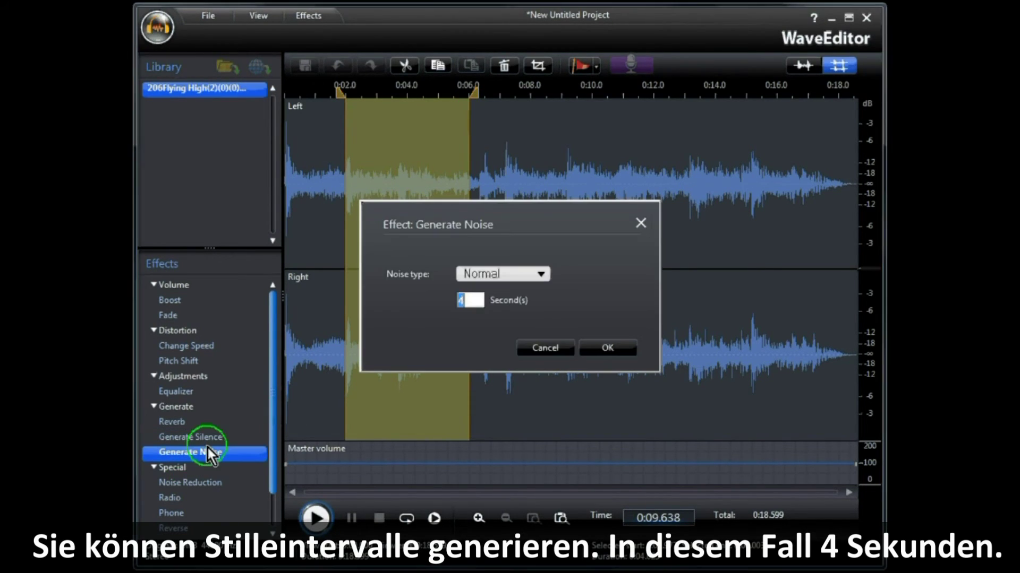
{"action": "left_click", "coordinate": [543, 274]}
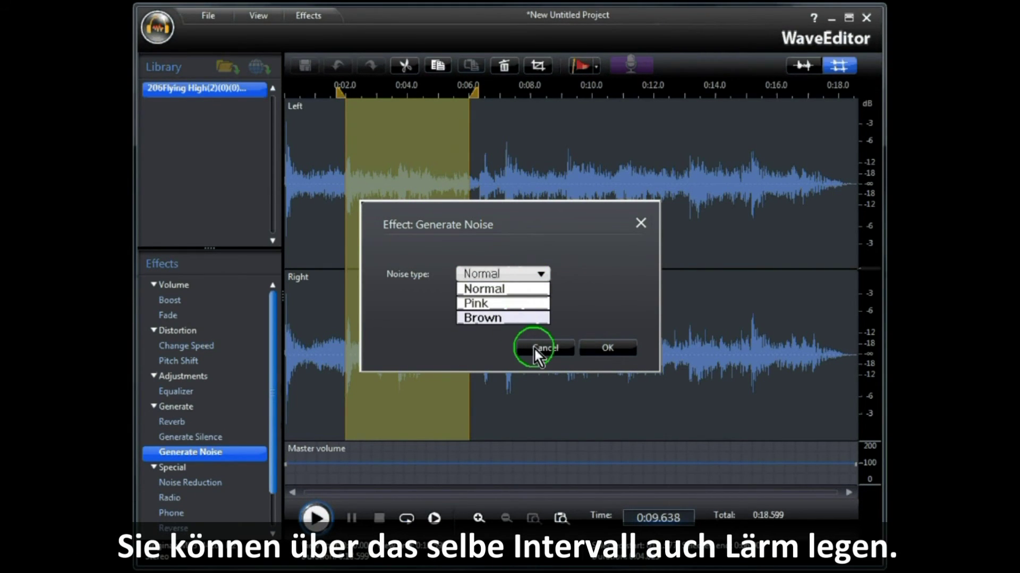
{"action": "left_click", "coordinate": [543, 274]}
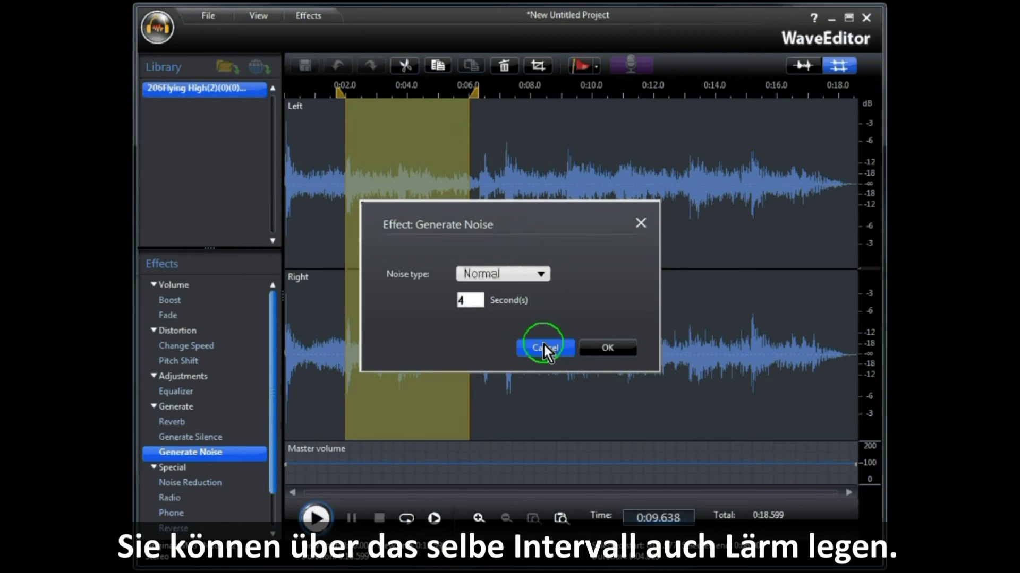
{"action": "left_click", "coordinate": [543, 343]}
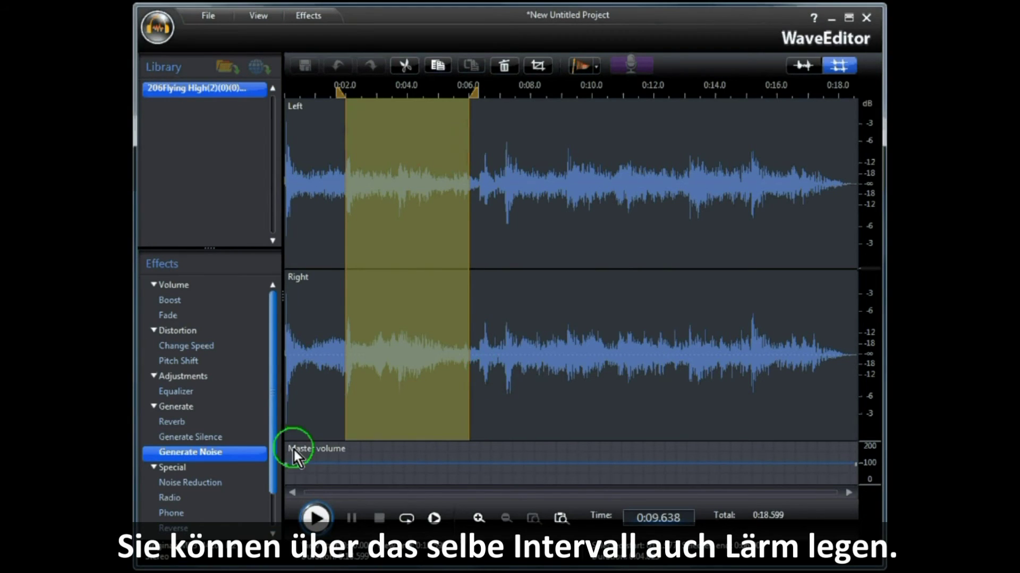
- Examine the noise types of the Noise Reduction effect and close it without applying it
{"action": "double_click", "coordinate": [183, 484]}
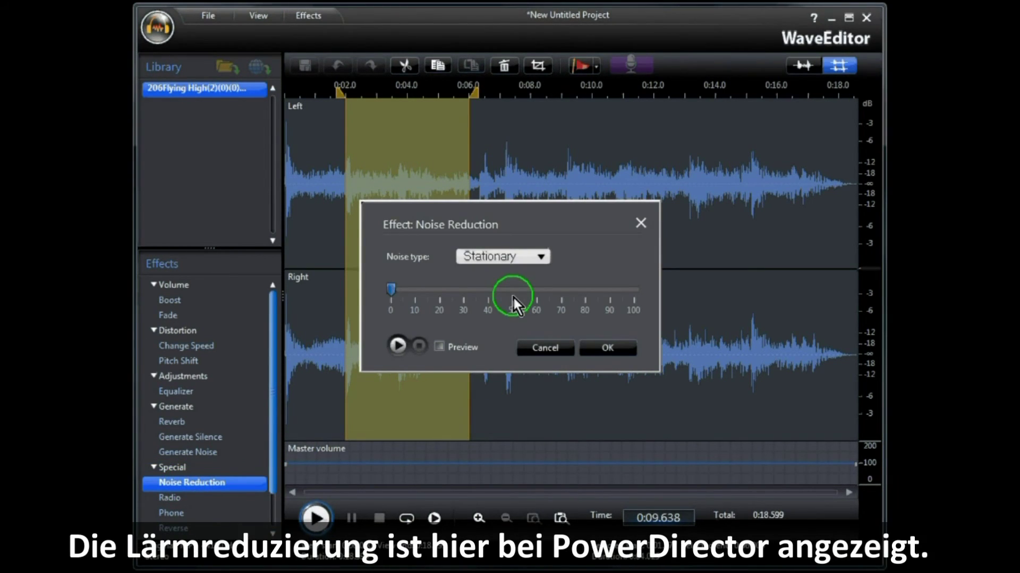
{"action": "left_click", "coordinate": [542, 260]}
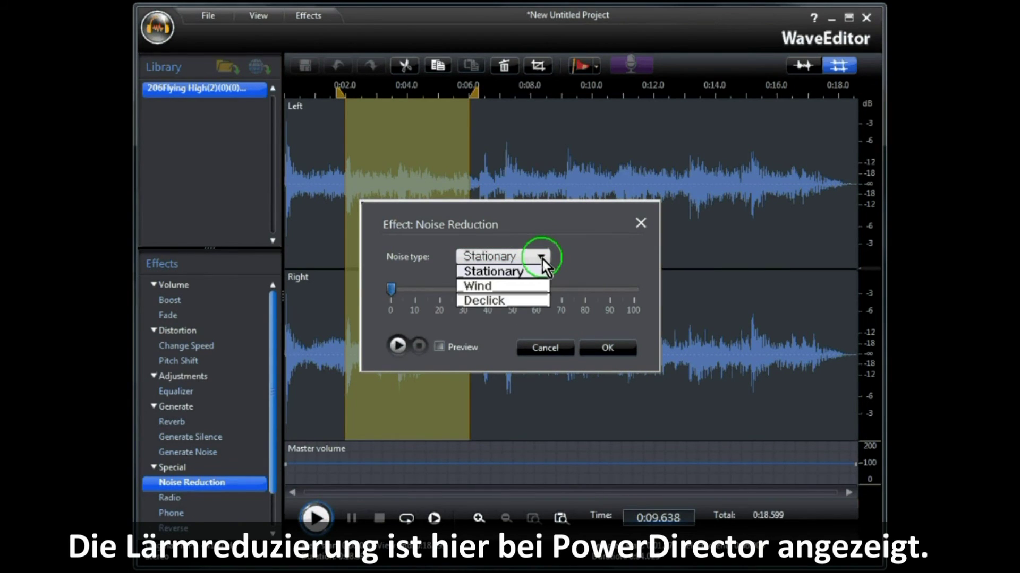
{"action": "left_click", "coordinate": [537, 348]}
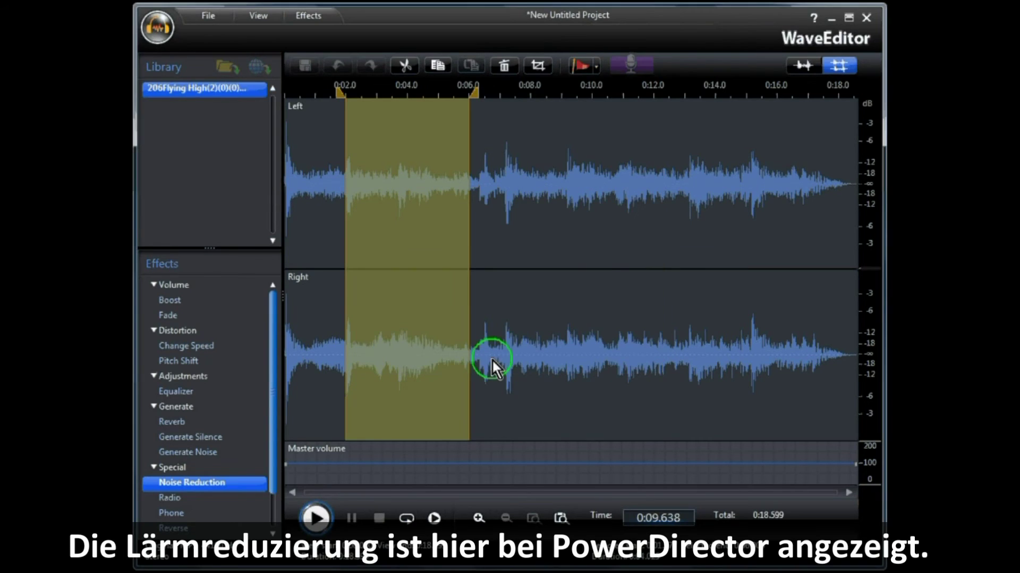
- Examine the type options of the Radio and Phone effects without applying either one to the selection
{"action": "left_click", "coordinate": [170, 498]}
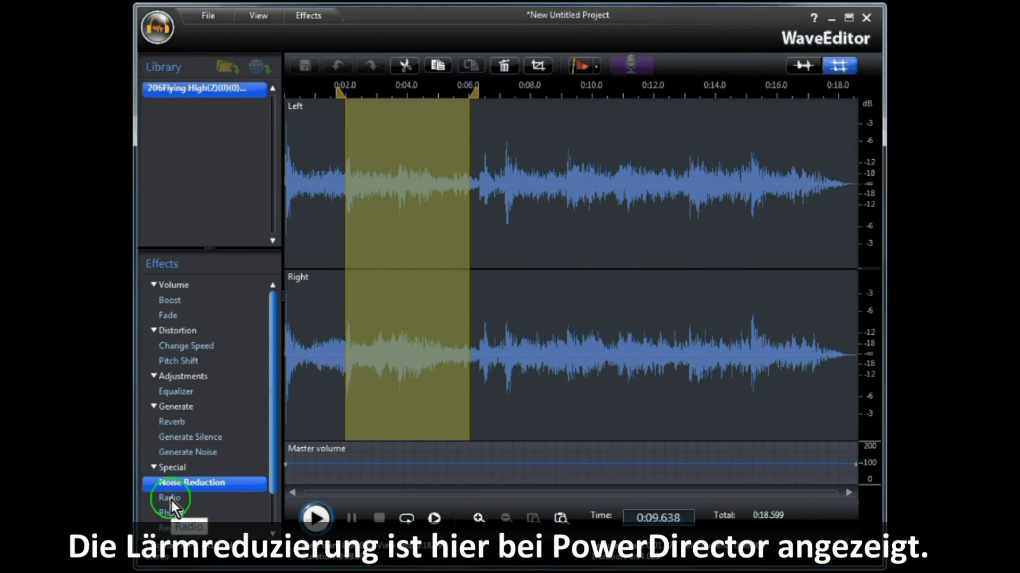
{"action": "left_click", "coordinate": [556, 288]}
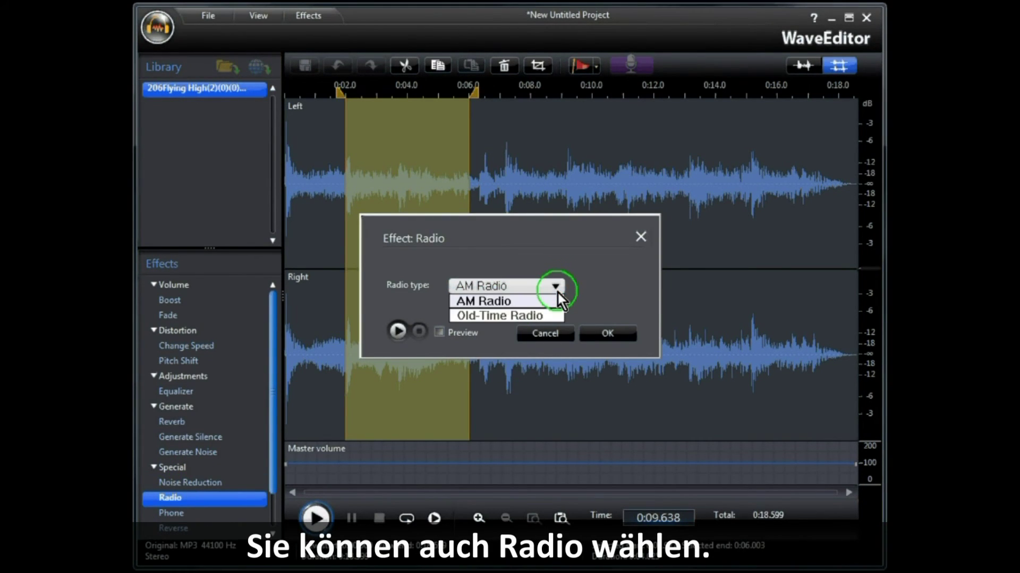
{"action": "left_click", "coordinate": [551, 312]}
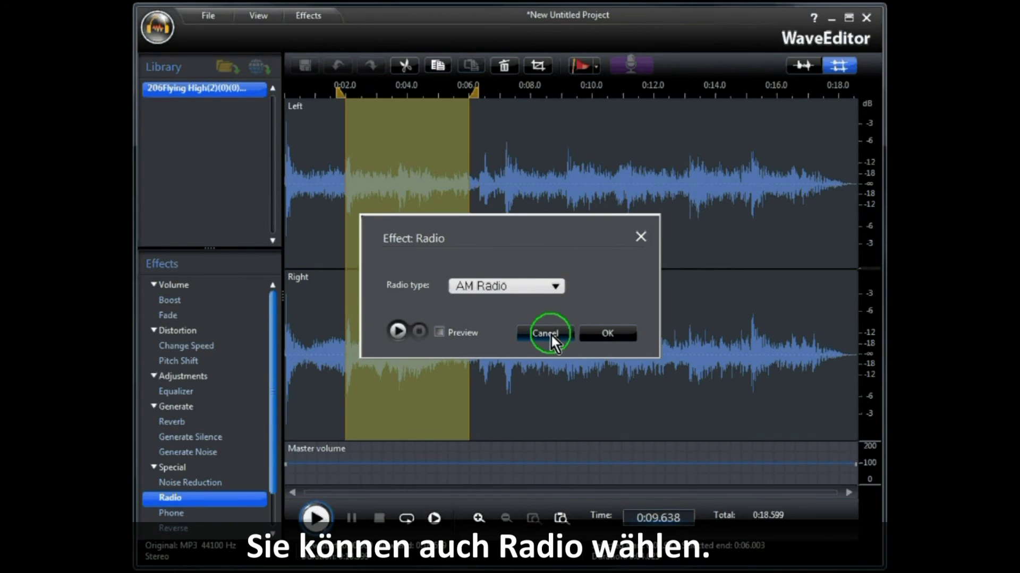
{"action": "left_click", "coordinate": [546, 334]}
{"action": "left_click", "coordinate": [171, 513]}
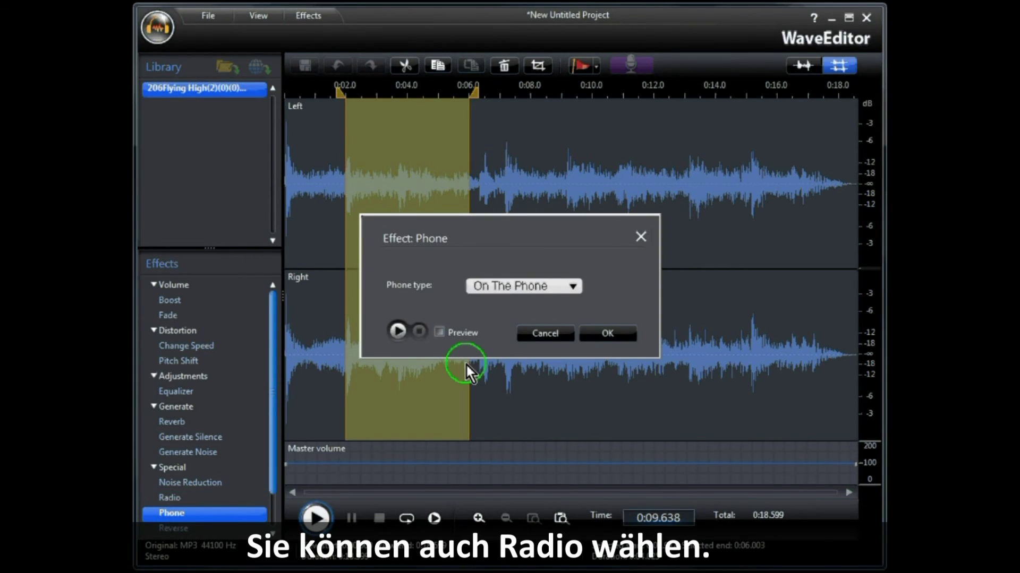
{"action": "left_click", "coordinate": [574, 289]}
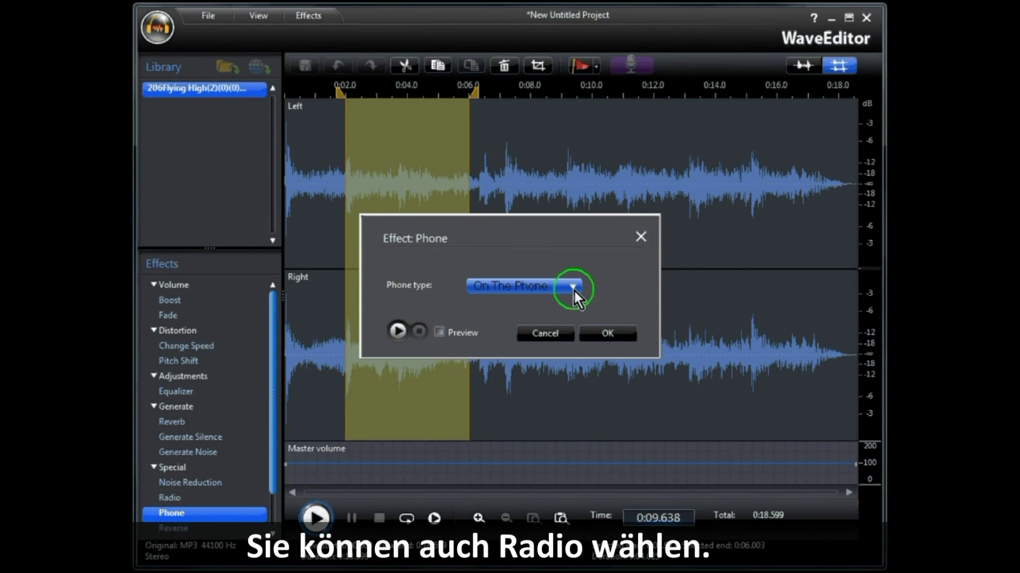
{"action": "left_click", "coordinate": [553, 335]}
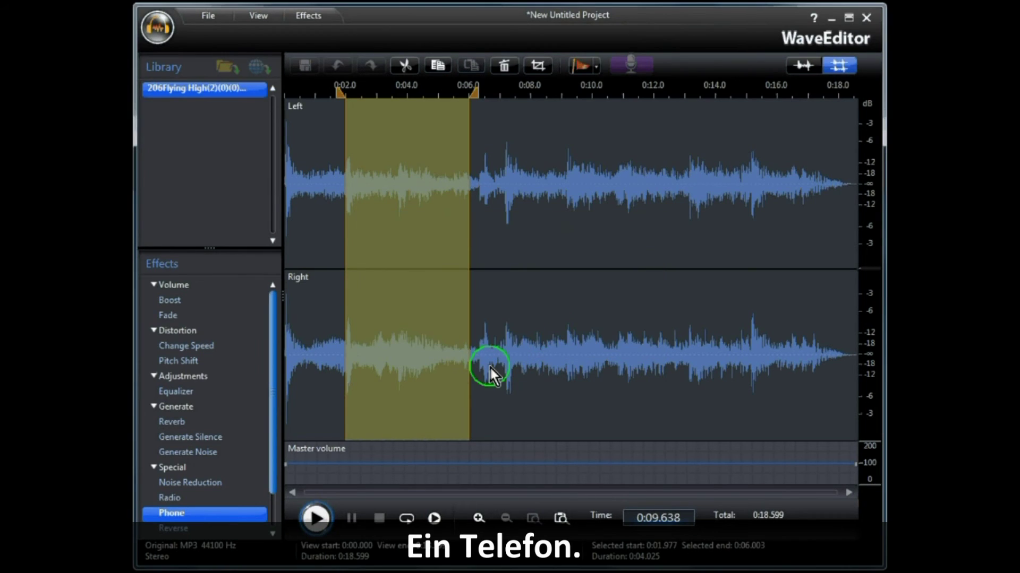
- Apply the Reverse effect to the selected interval of the clip, listen to the result and stop playback
{"action": "left_click", "coordinate": [176, 530]}
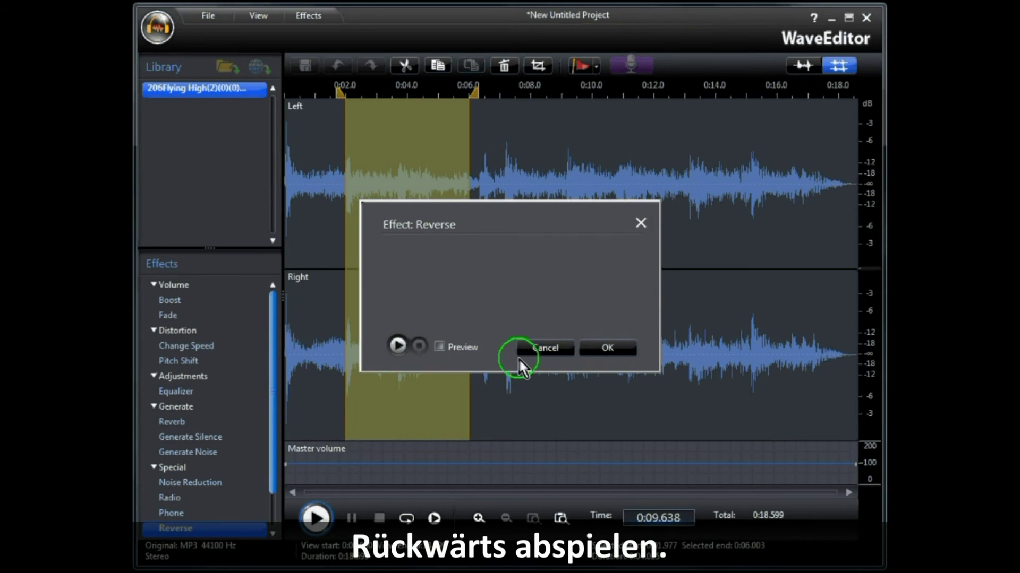
{"action": "left_click", "coordinate": [593, 349]}
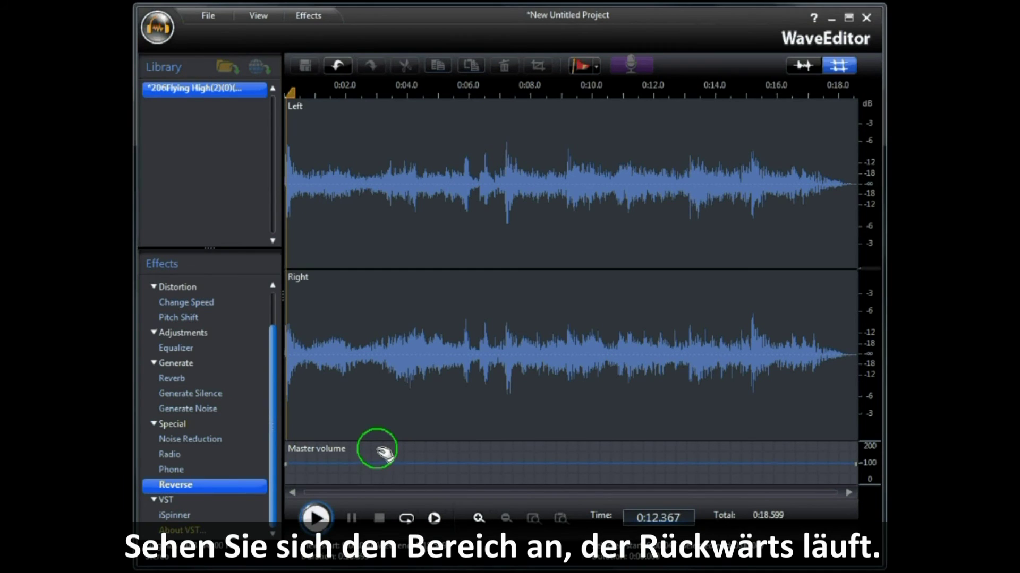
{"action": "left_click", "coordinate": [316, 518]}
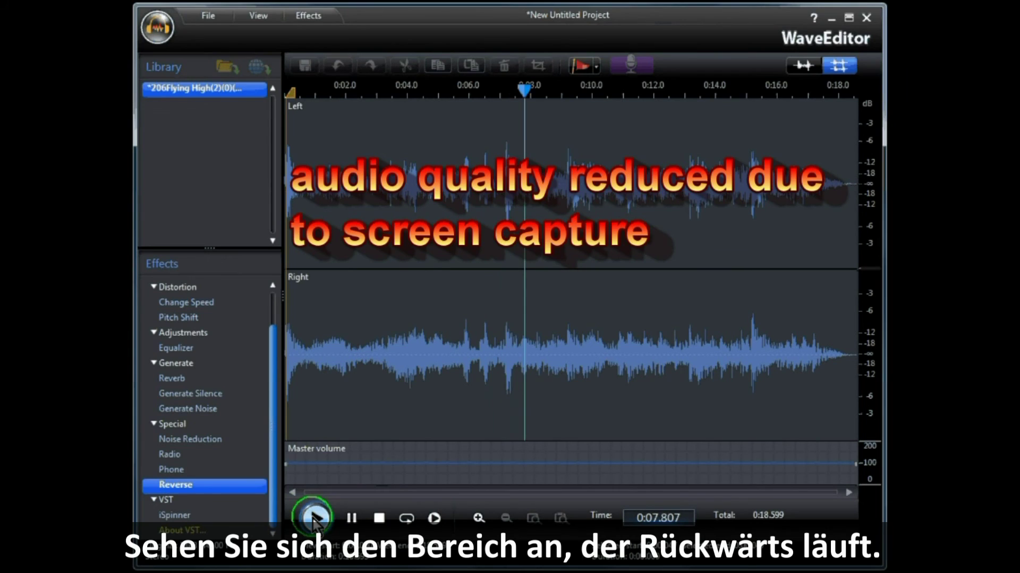
{"action": "left_click", "coordinate": [378, 519]}
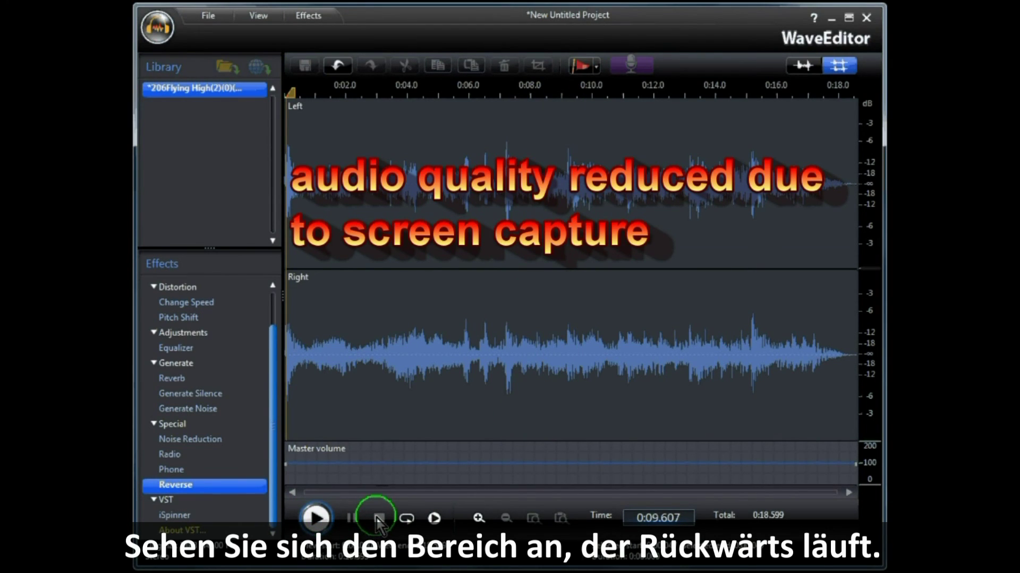
- Apply the iSpinner VST effect to the audio clip with its existing knob settings
{"action": "left_click", "coordinate": [230, 495]}
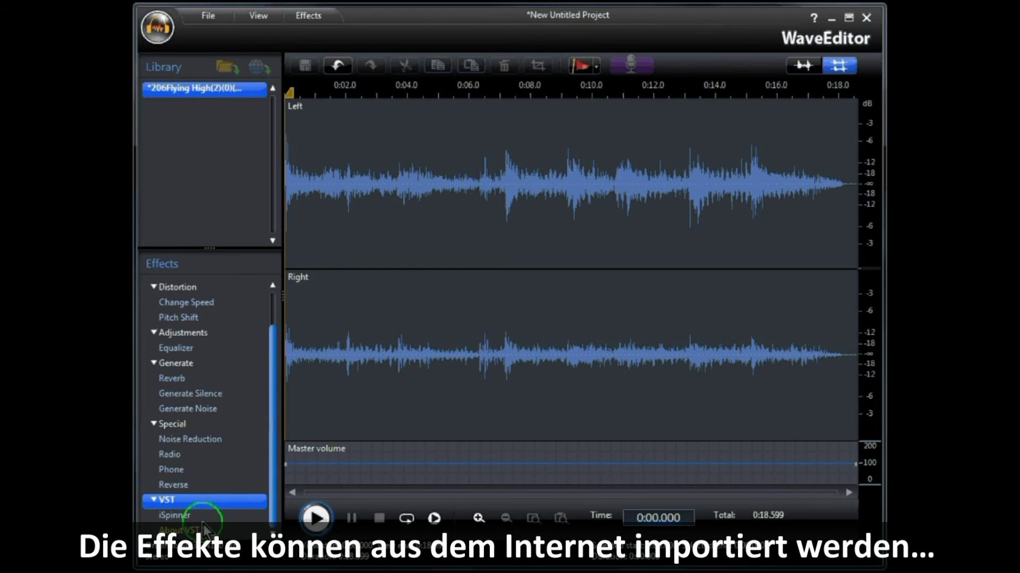
{"action": "double_click", "coordinate": [187, 516]}
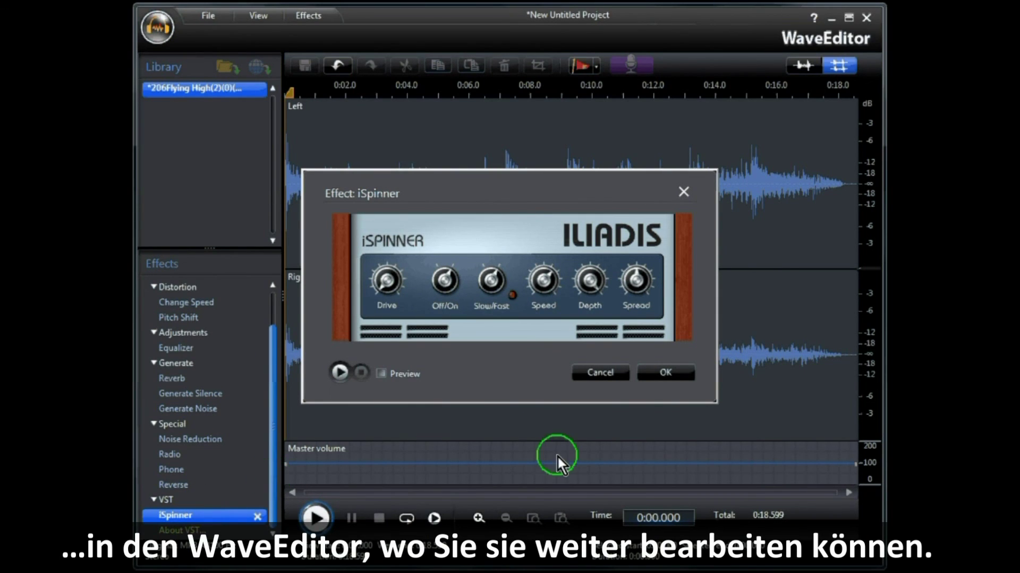
{"action": "left_click", "coordinate": [657, 374]}
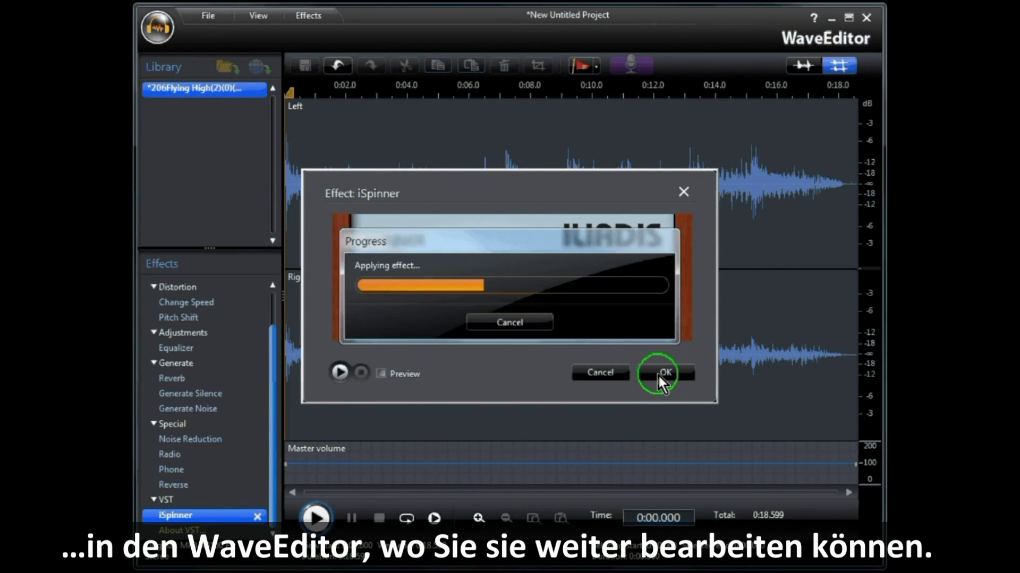